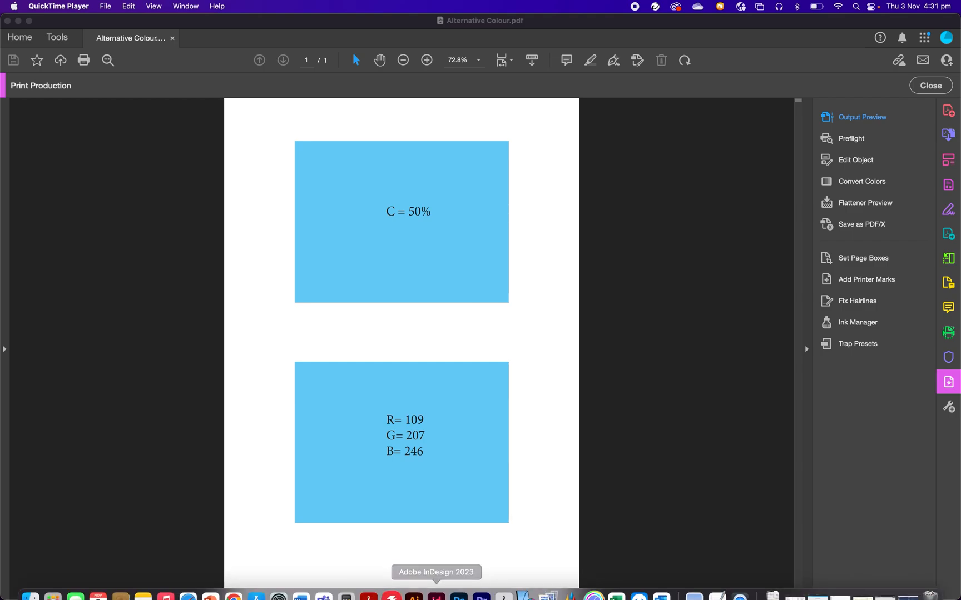
Switch to Color Centro, open Alternative Color Management and create a new table.
click(528, 585)
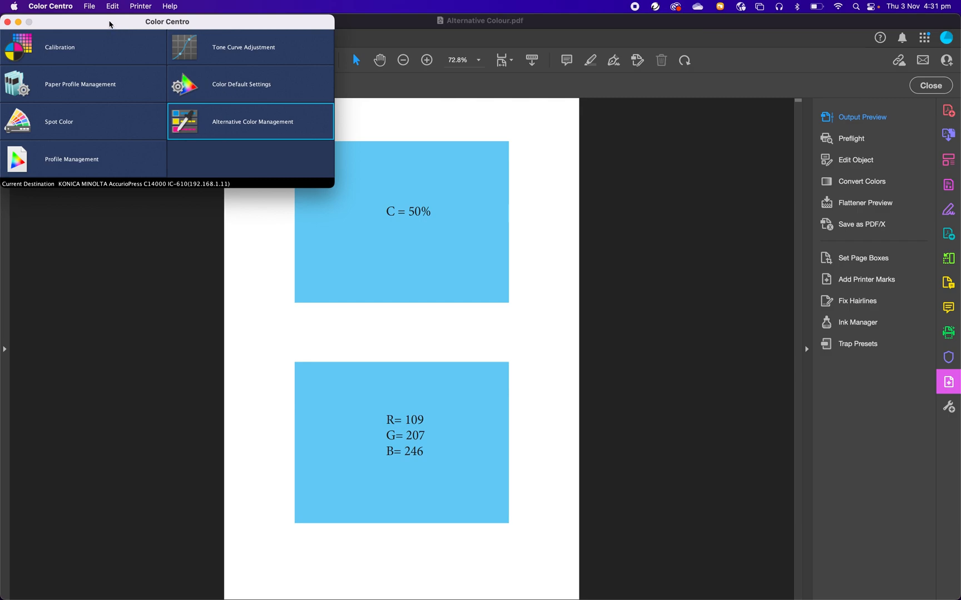
click(243, 125)
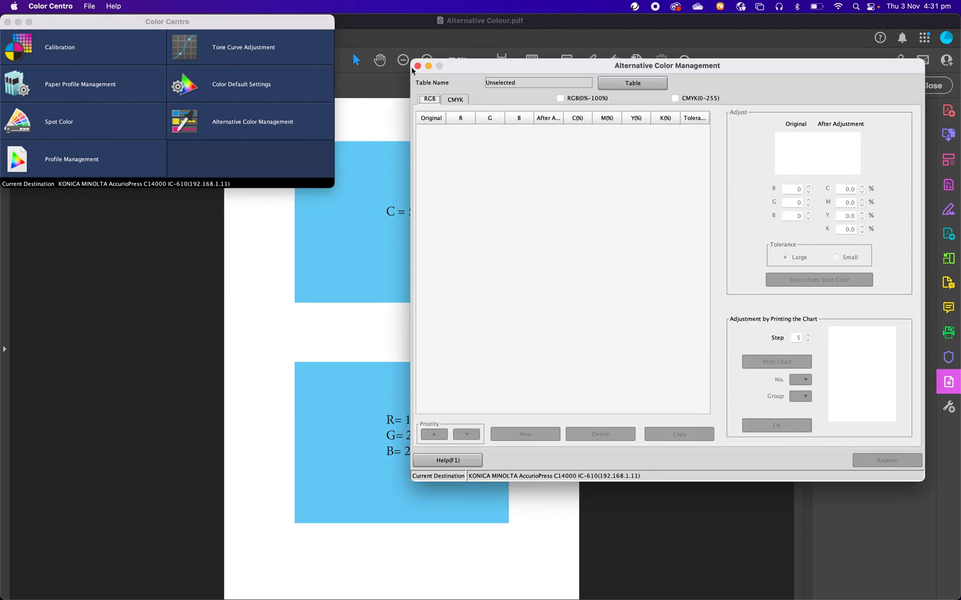
drag(469, 67, 99, 40)
click(89, 7)
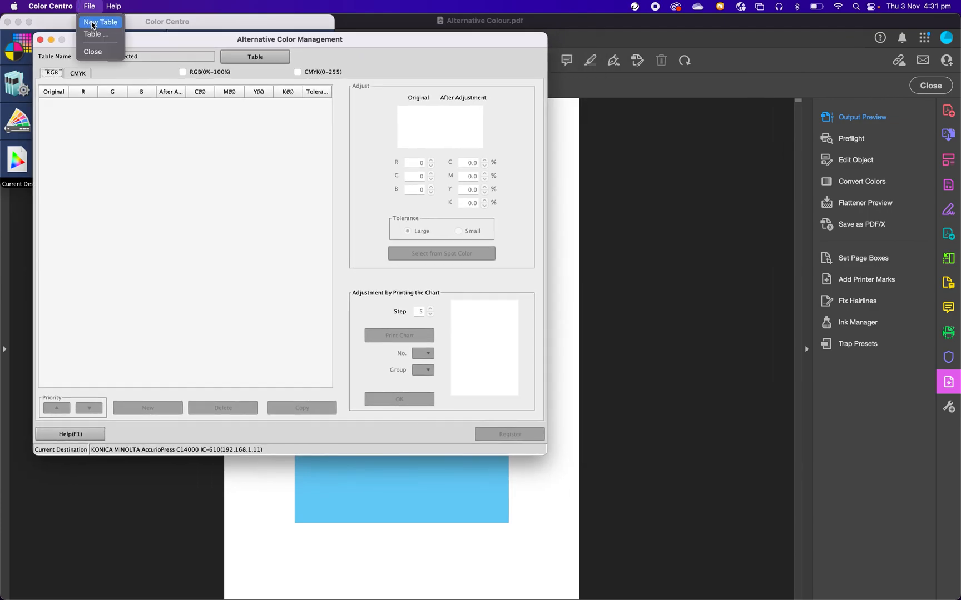
click(92, 25)
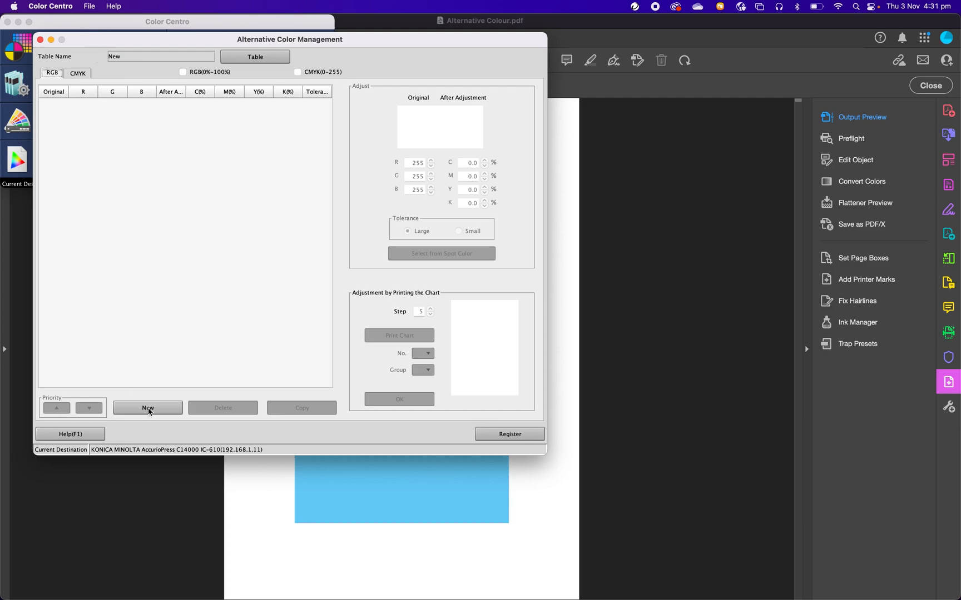
Add an entry to the table's CMYK list and set its original cyan to 50%.
click(76, 74)
click(54, 75)
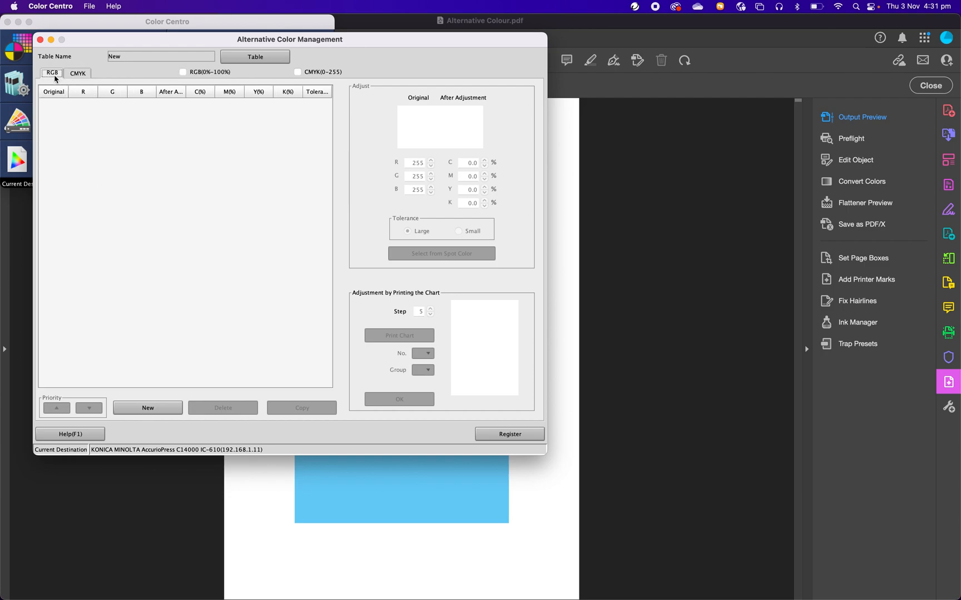
click(86, 75)
click(55, 74)
click(80, 76)
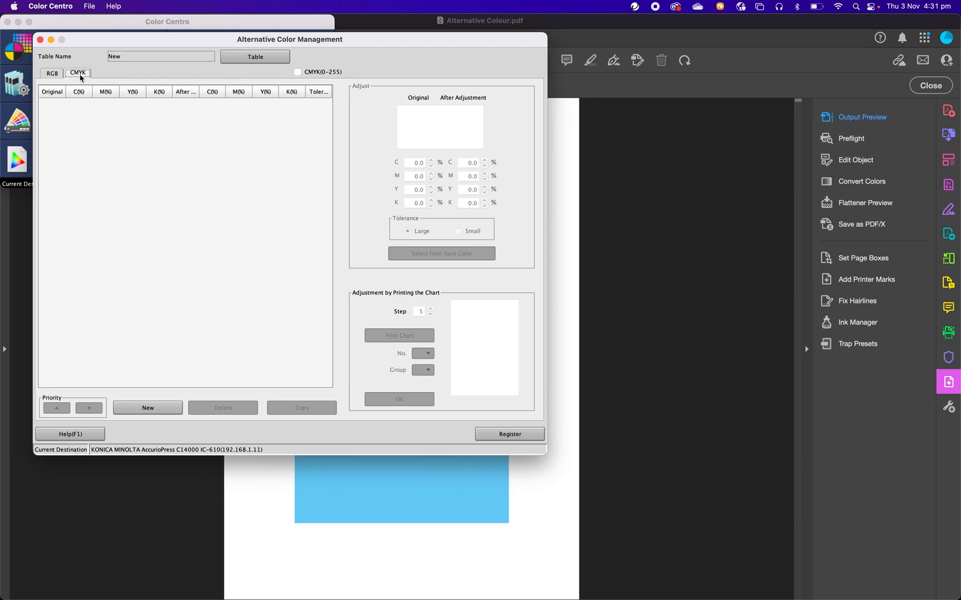
click(143, 409)
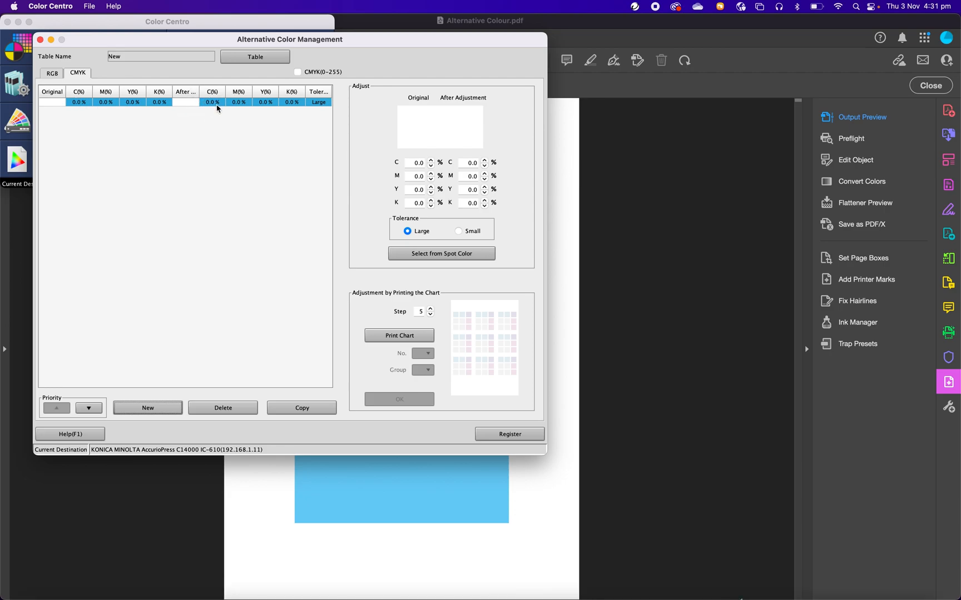
double_click(79, 103)
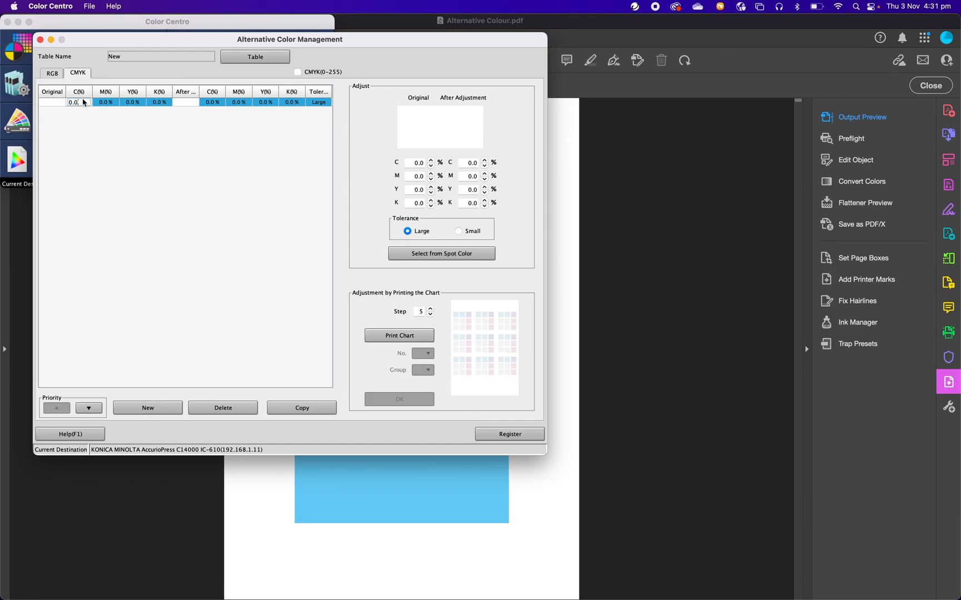
drag(81, 103, 67, 103)
key(Return)
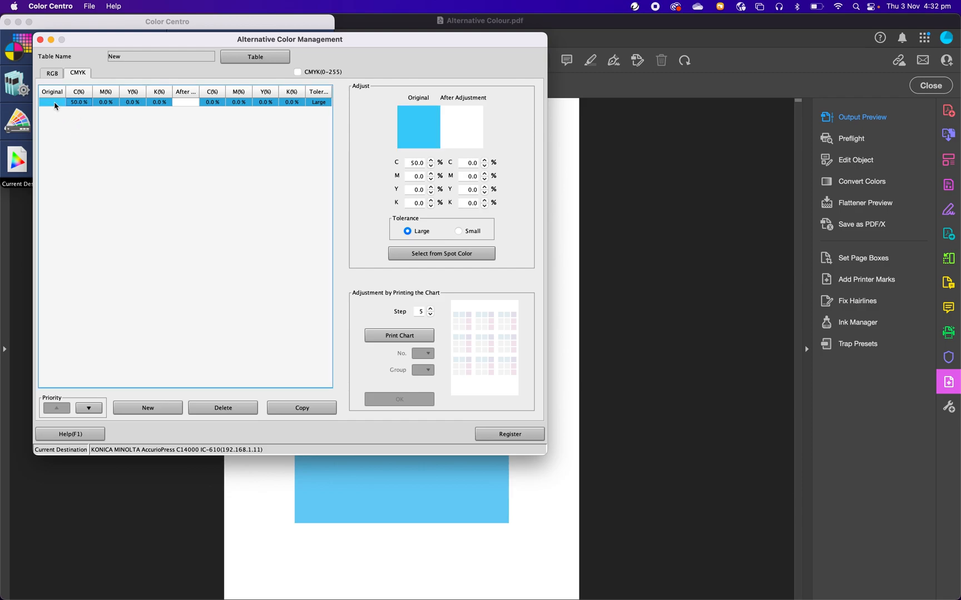
Set the after-adjustment cyan of the CMYK entry to 50%.
click(213, 103)
double_click(212, 104)
drag(213, 106, 200, 105)
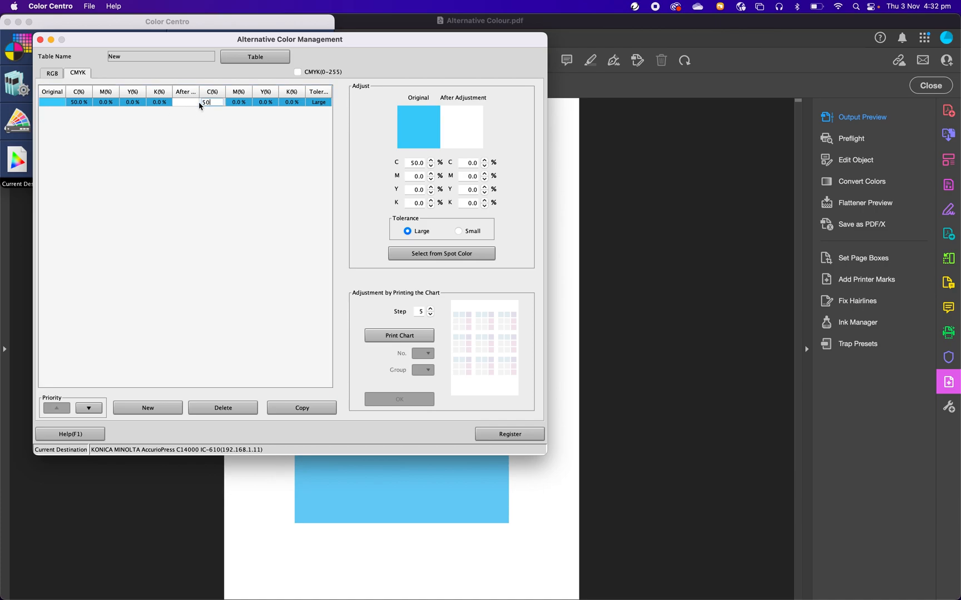
key(Return)
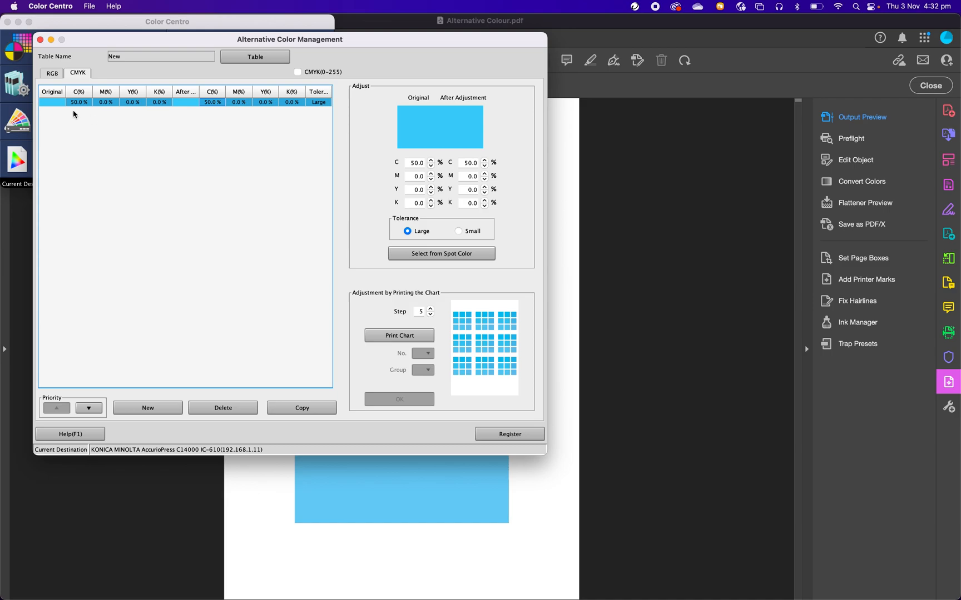
Add a new entry to the table's RGB list, keeping its RGB values on the 0–255 scale.
click(54, 75)
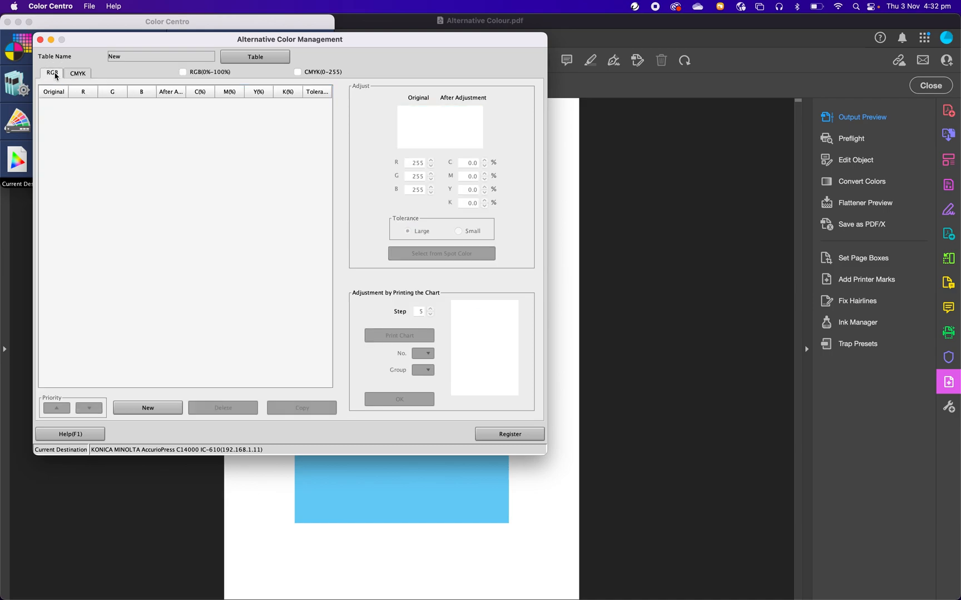
drag(111, 40, 536, 101)
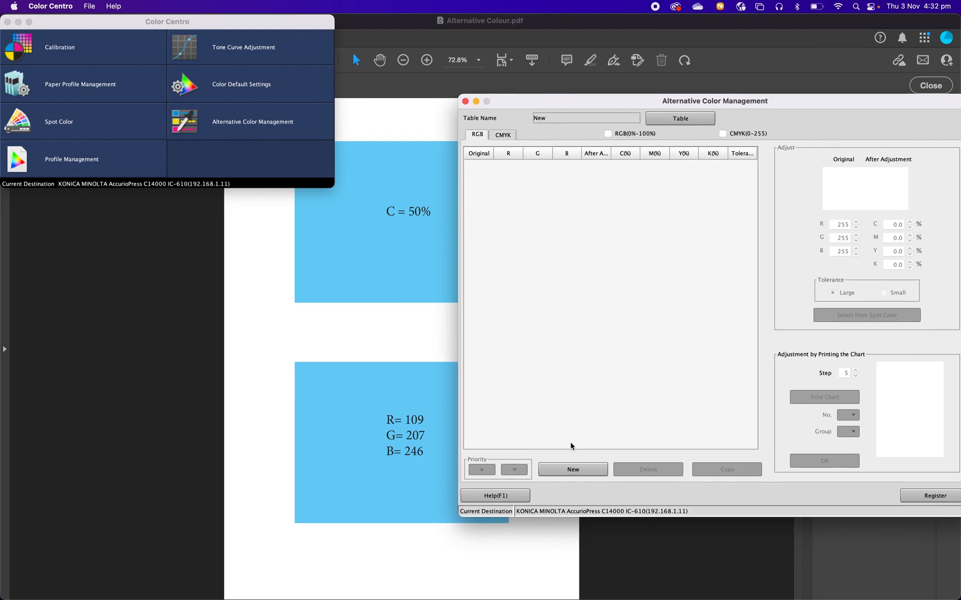
click(571, 471)
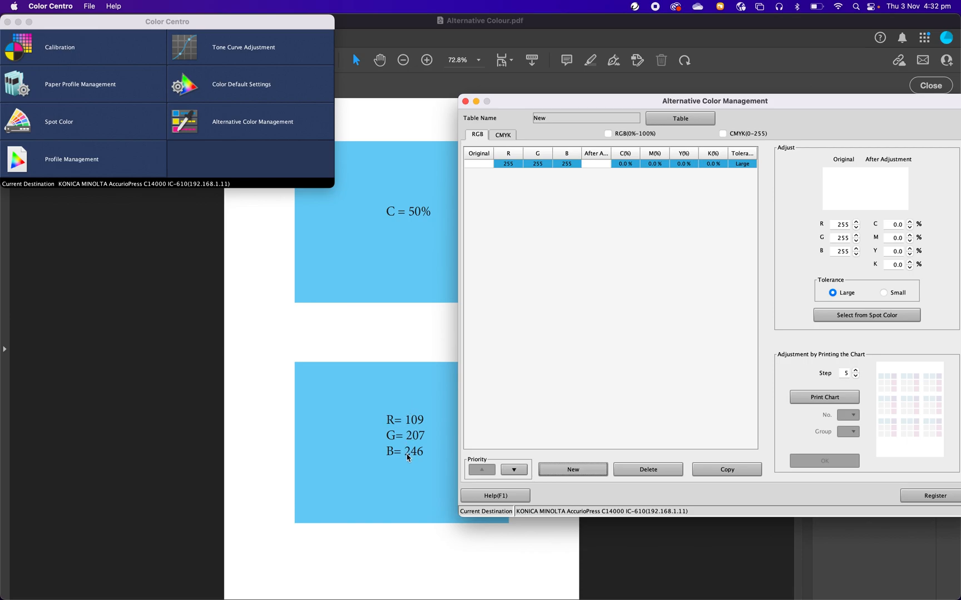
click(608, 133)
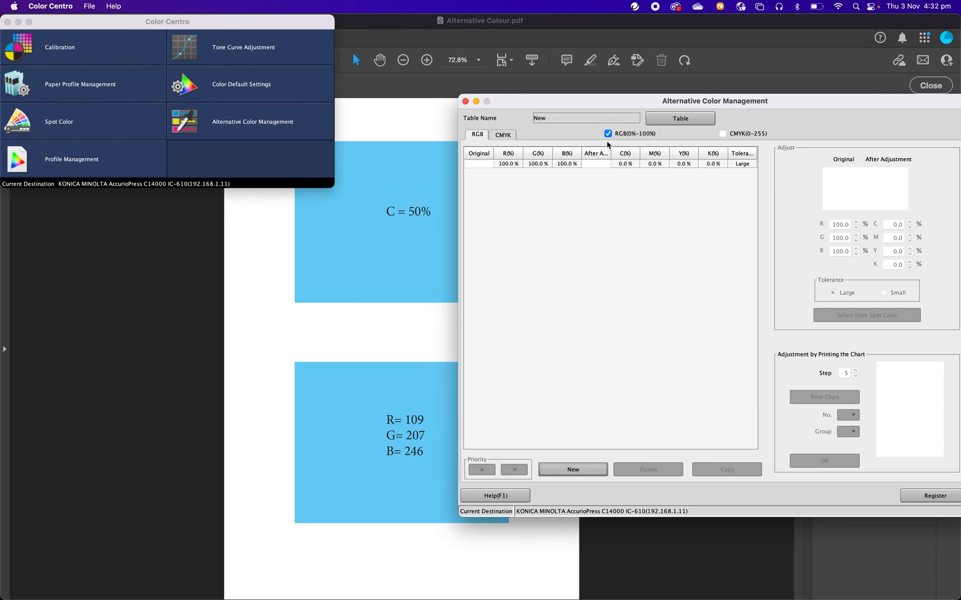
click(608, 134)
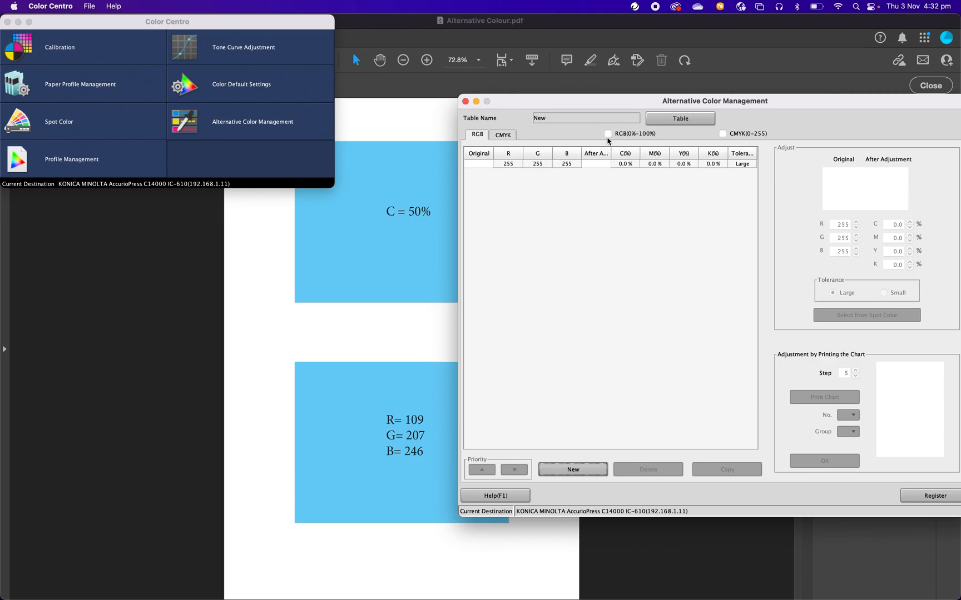
Set the original color of the RGB entry to R 109, G 207, B 246.
double_click(510, 165)
drag(511, 163, 489, 162)
text(1)
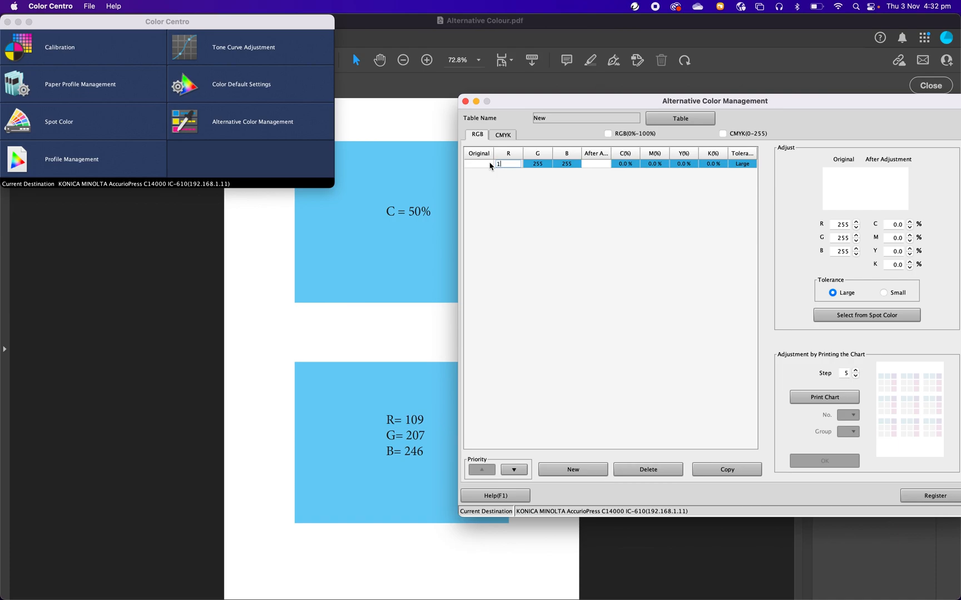
text(09)
click(539, 167)
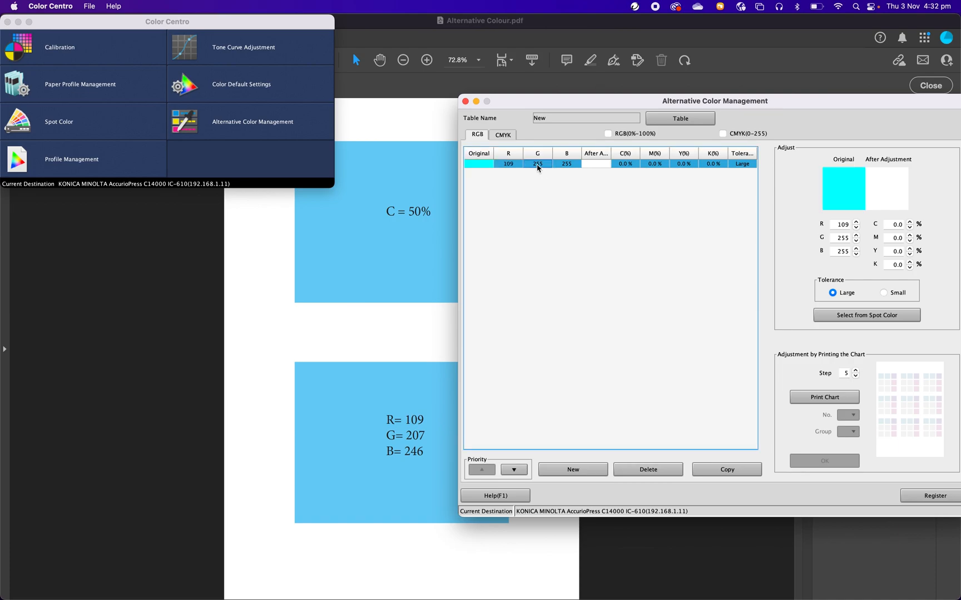
double_click(543, 165)
drag(546, 164, 516, 167)
text(207)
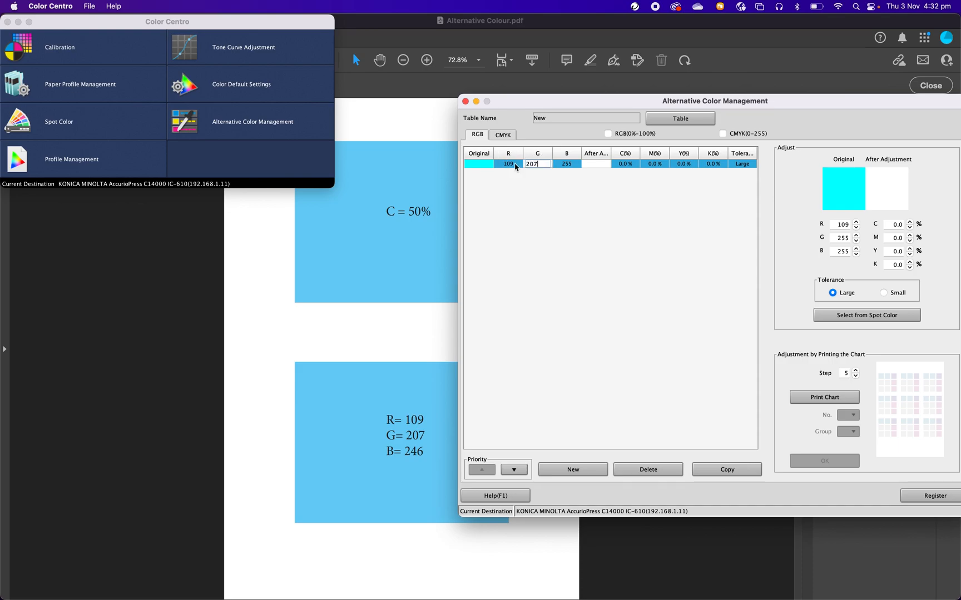
double_click(570, 164)
drag(570, 162, 544, 165)
text(2)
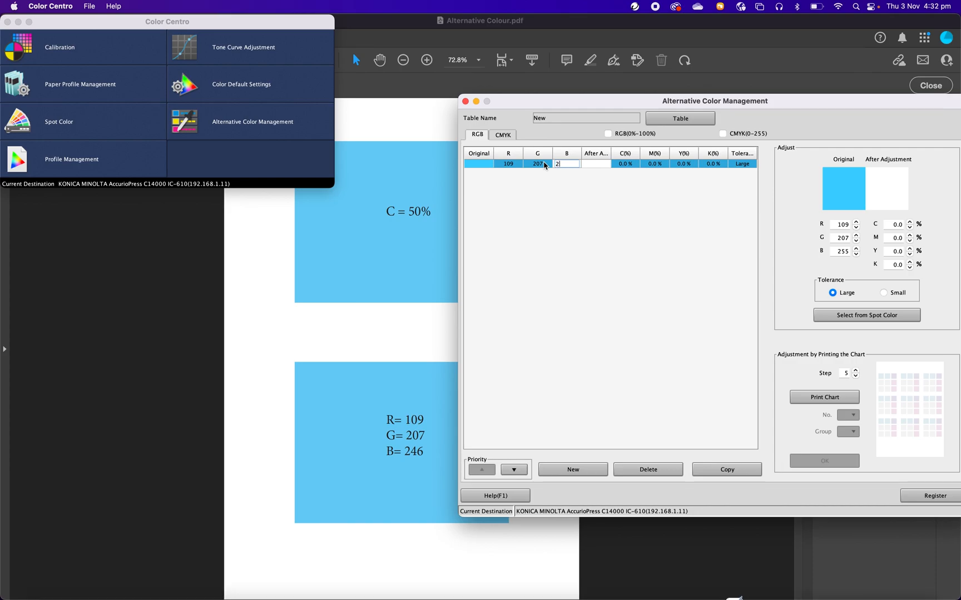
text(46)
key(Return)
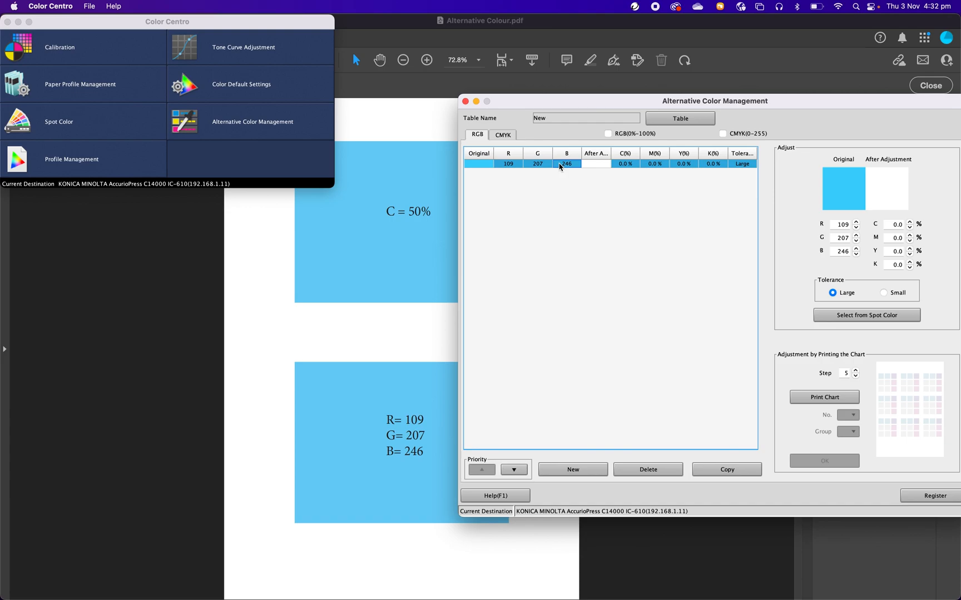
Set the after-adjustment cyan of the RGB entry to 50% and check both color lists.
click(626, 165)
double_click(626, 165)
drag(629, 163, 612, 162)
text(50)
key(Return)
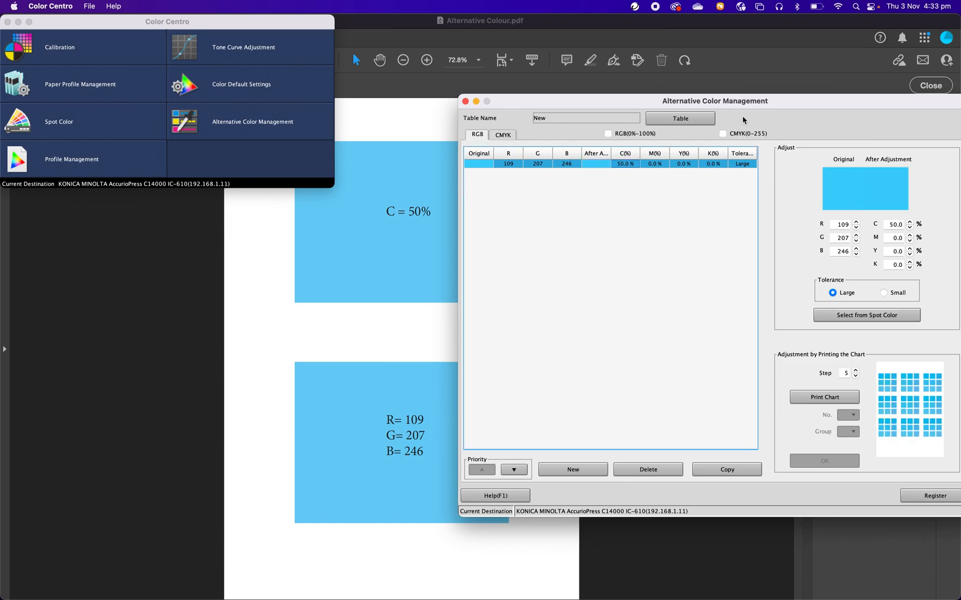
drag(758, 102, 597, 102)
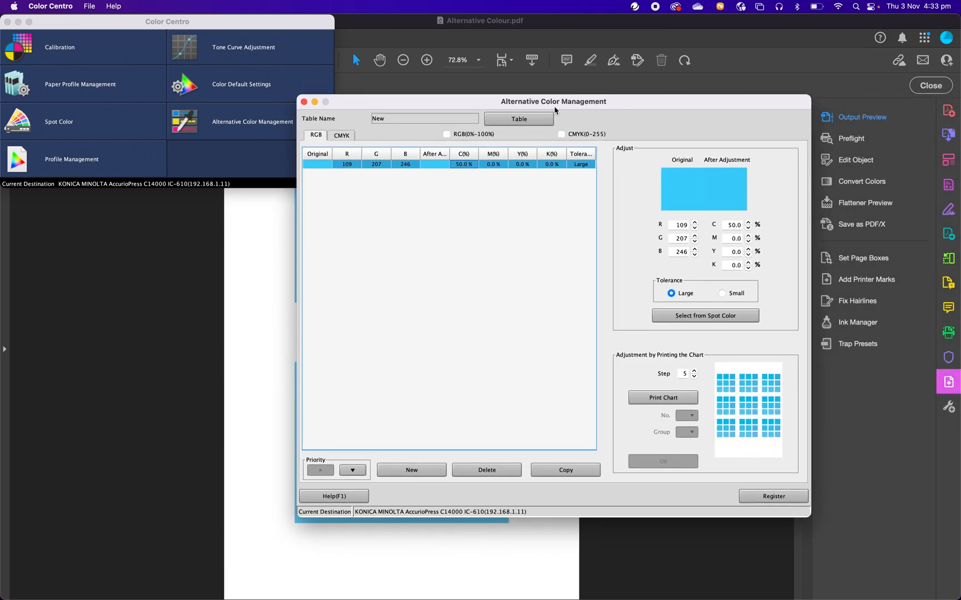
click(341, 136)
click(314, 136)
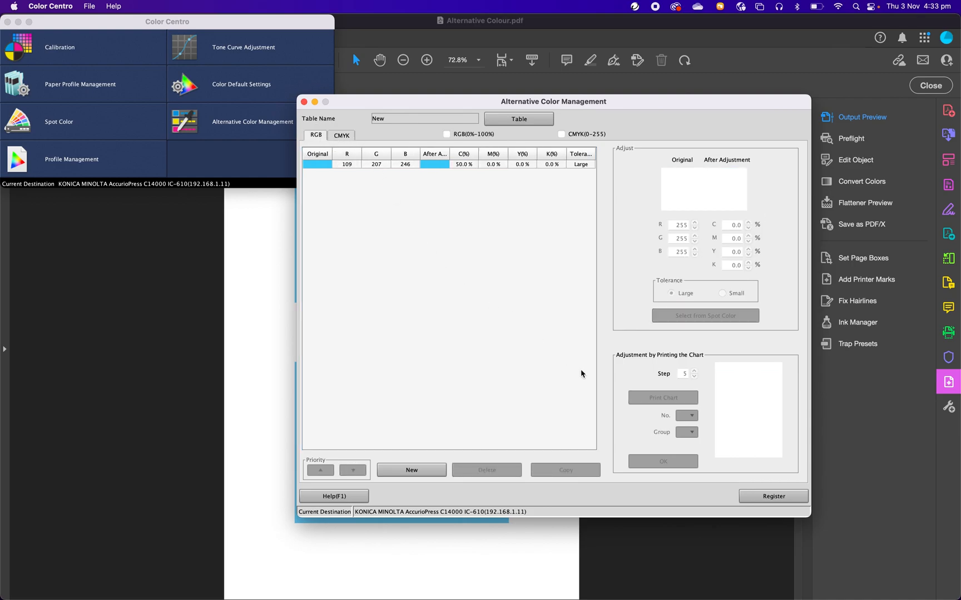
Register the table in the Controller folder under the name ClientA and close Alternative Color Management.
click(771, 497)
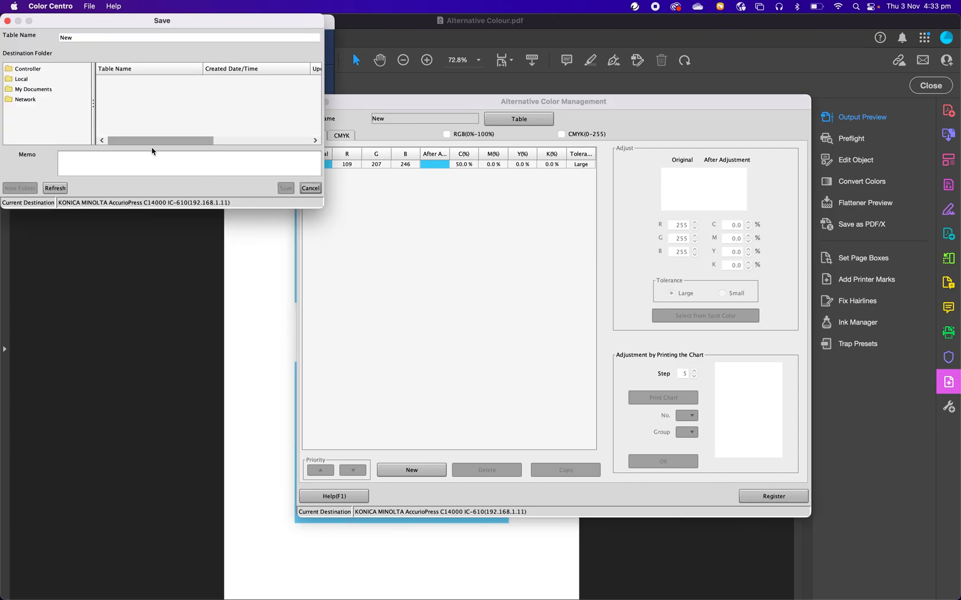
click(27, 69)
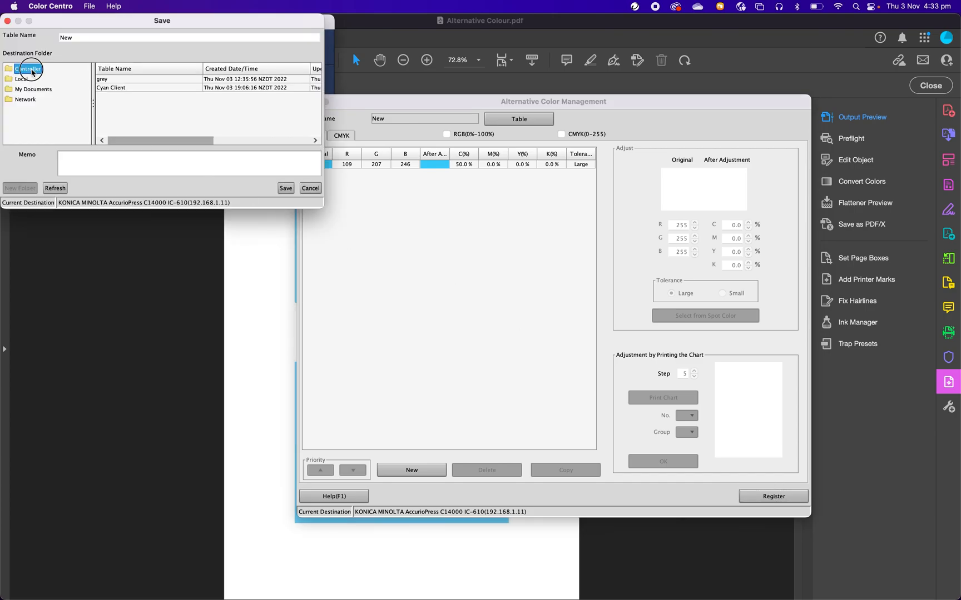
double_click(77, 37)
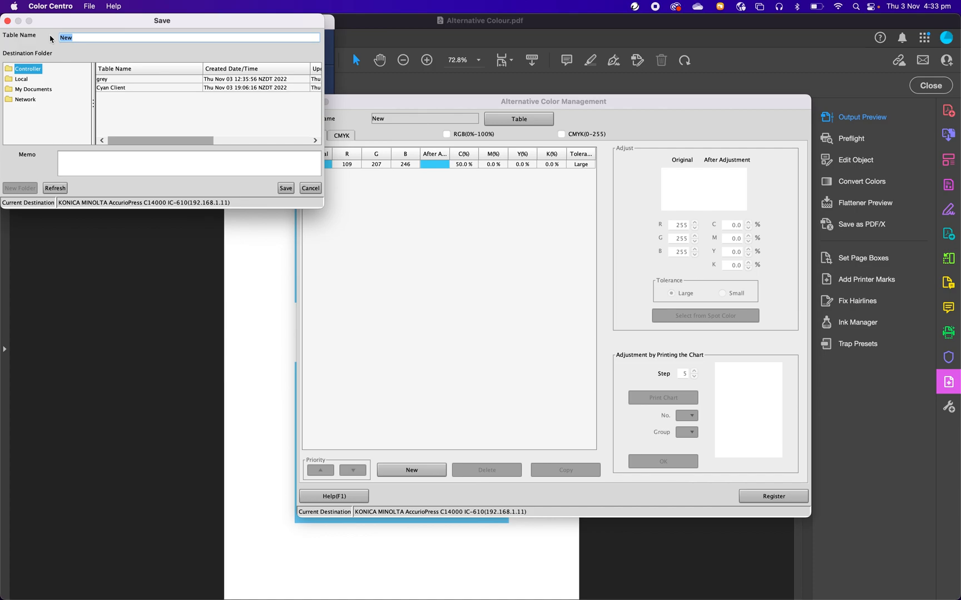
text(ClientA)
drag(84, 22, 99, 27)
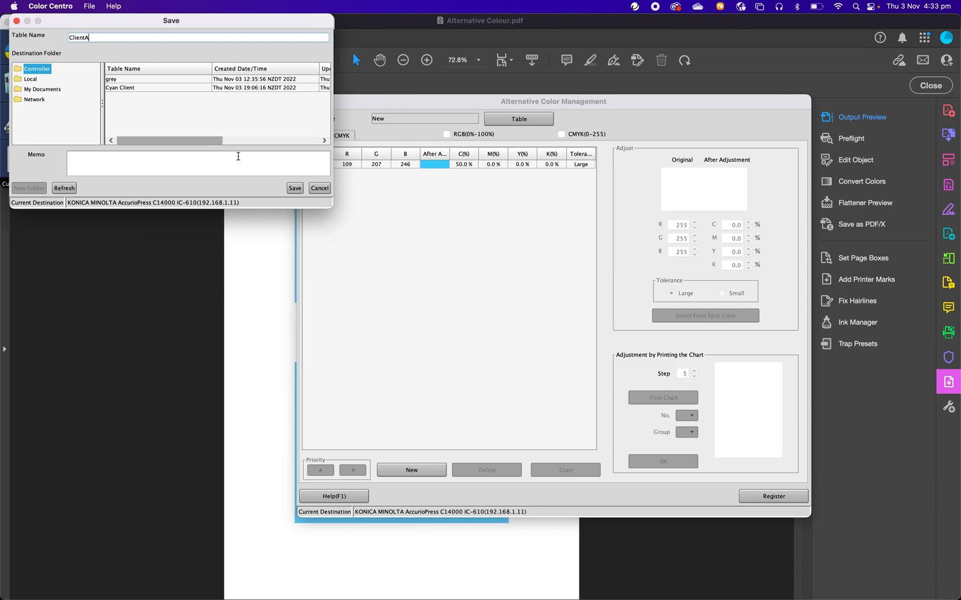
click(295, 189)
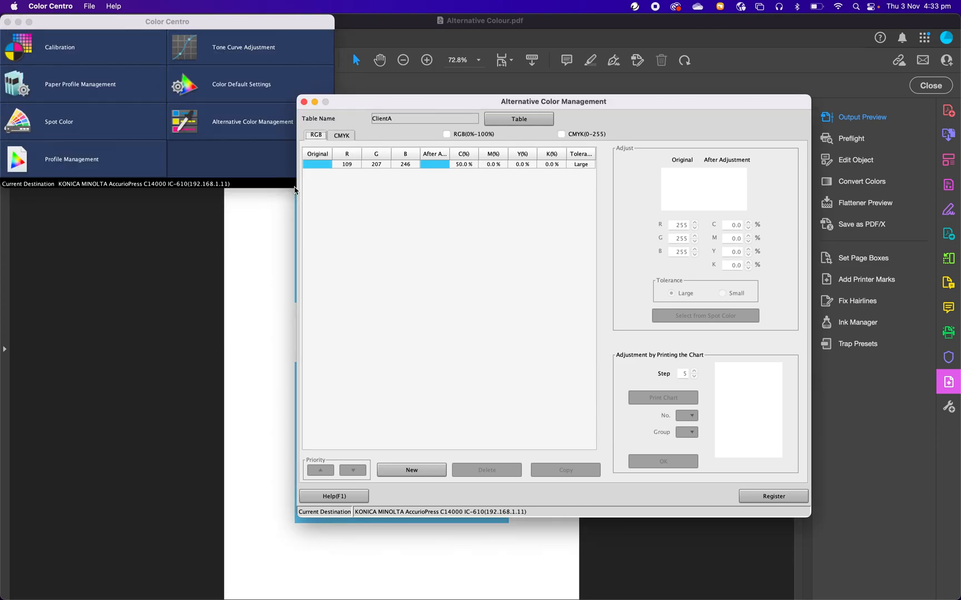
click(307, 104)
Switch to AccurioPro Print Manager in Chrome and open the settings of the held job Alternative Colour.pdf.
mouse_move(307, 599)
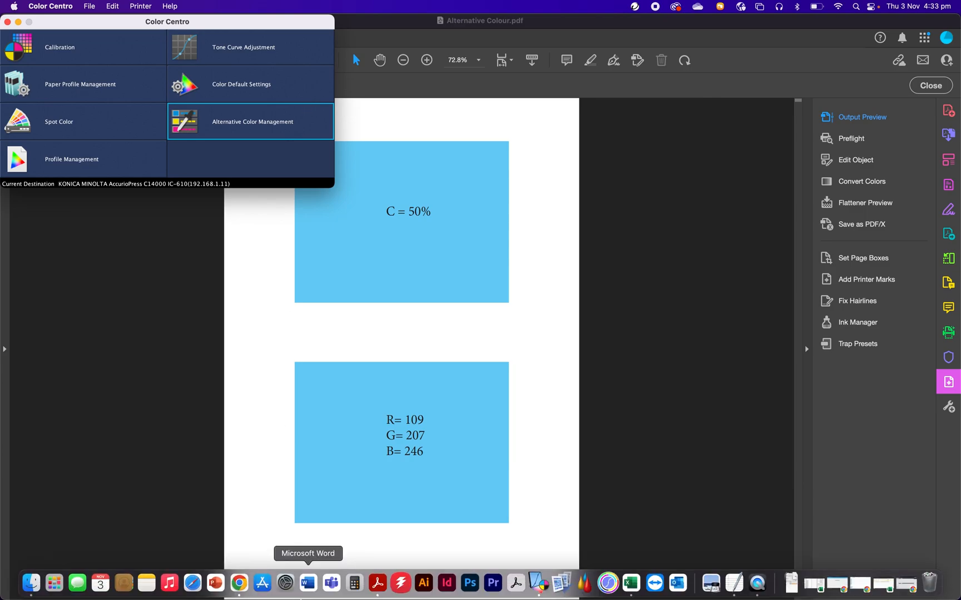
click(245, 576)
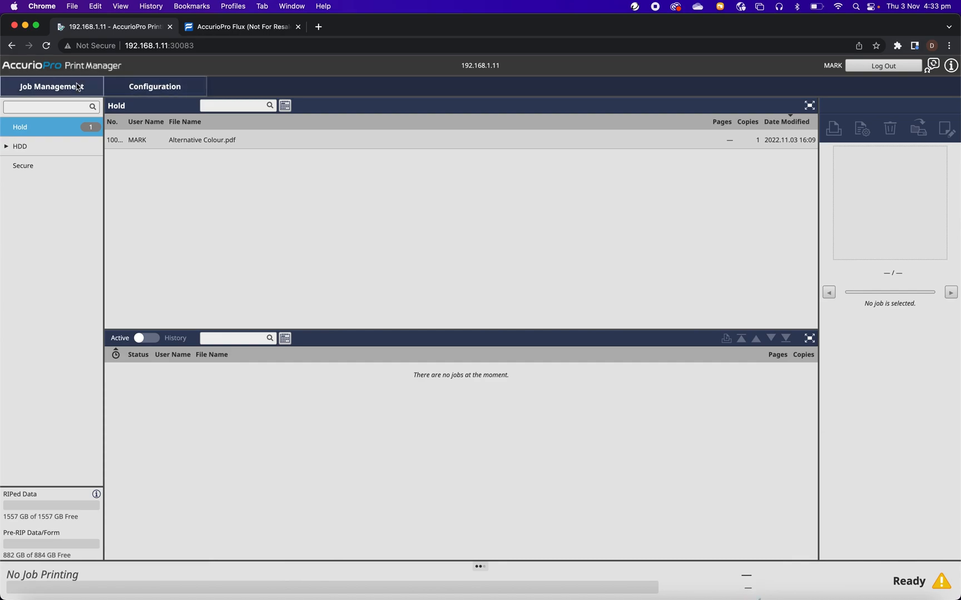
click(248, 28)
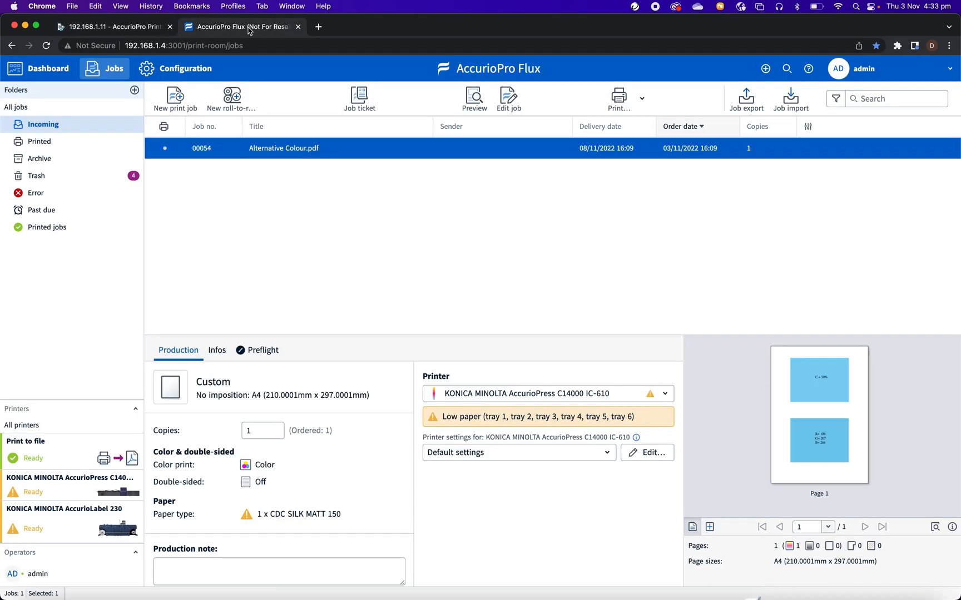
click(125, 29)
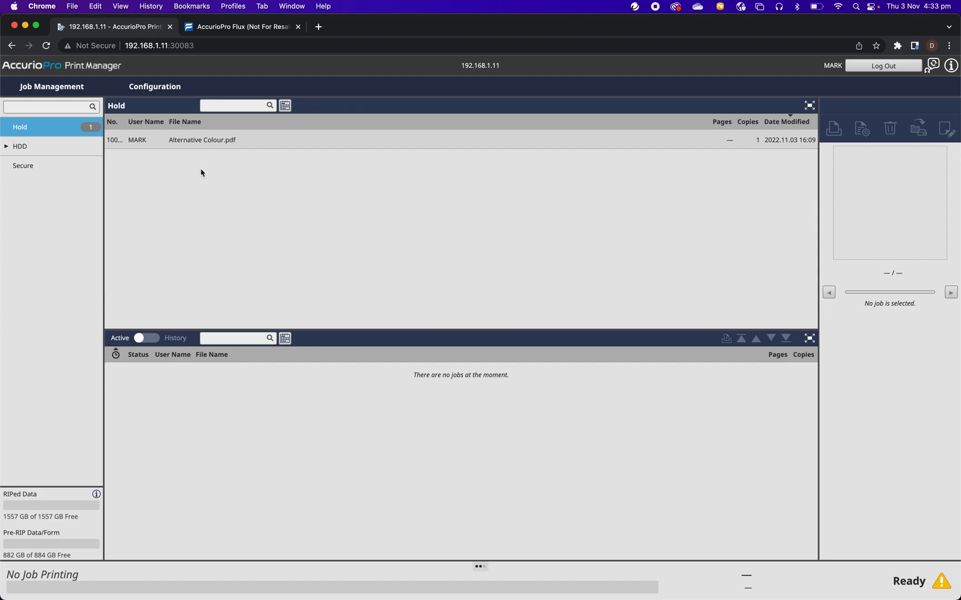
double_click(221, 141)
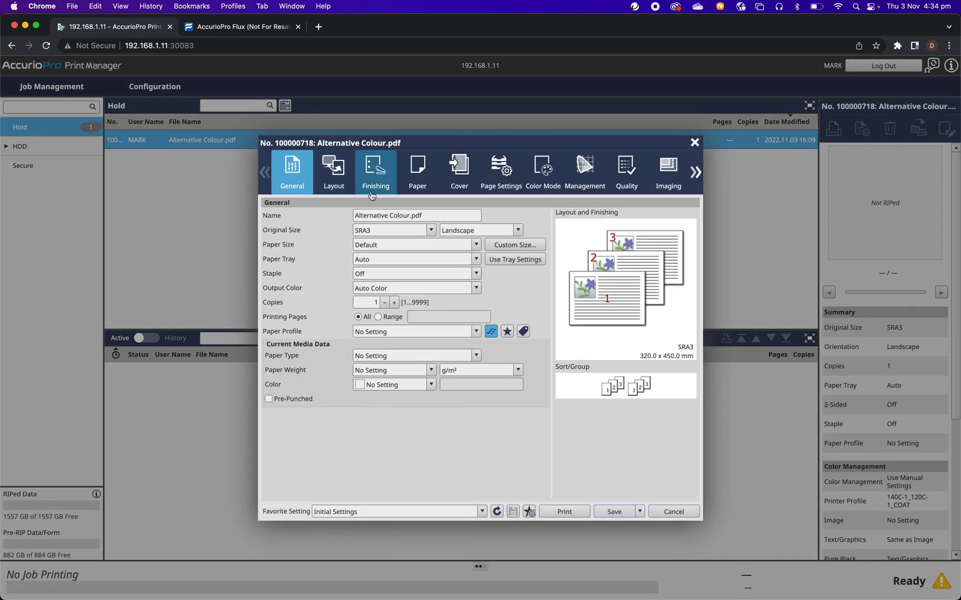
drag(519, 146, 485, 129)
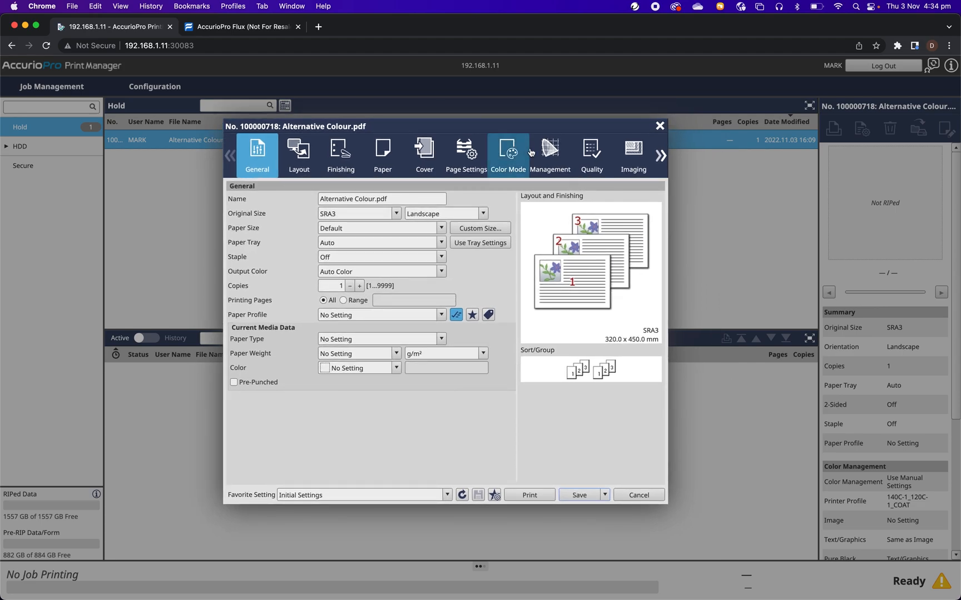
Choose ClientA as the alternative color table in the job's optional color management settings and save the job.
click(557, 157)
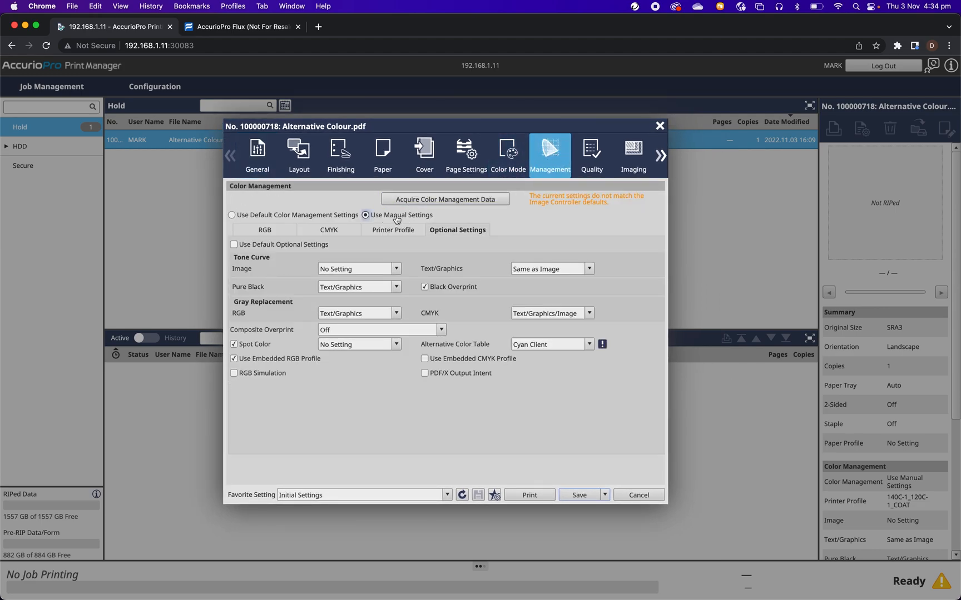
click(466, 230)
click(589, 344)
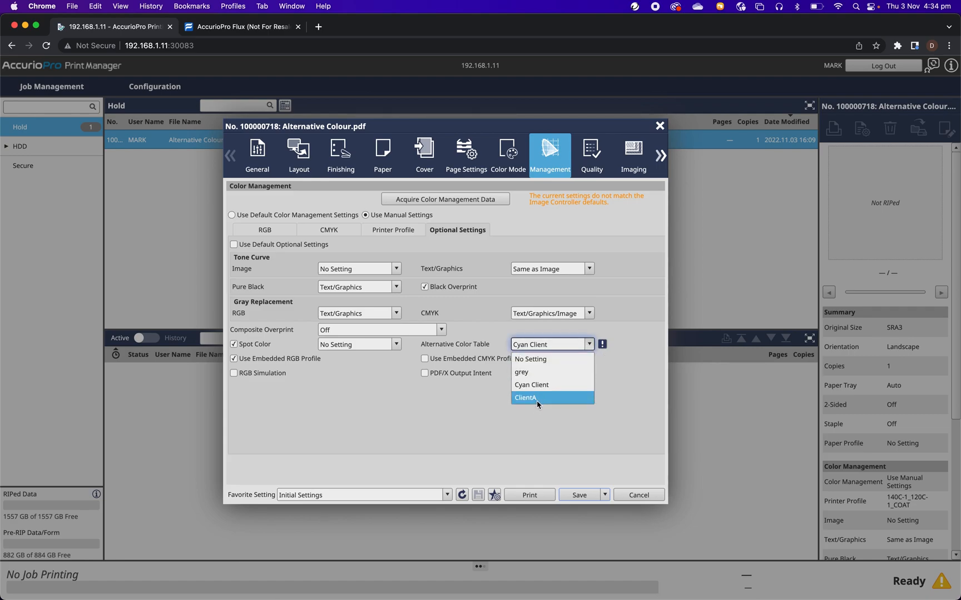
click(538, 398)
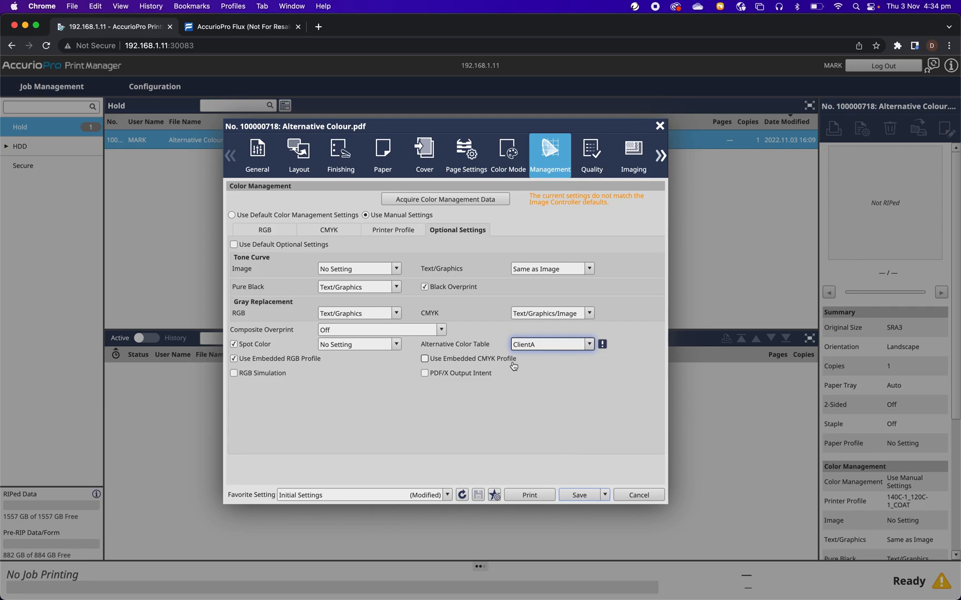
click(579, 496)
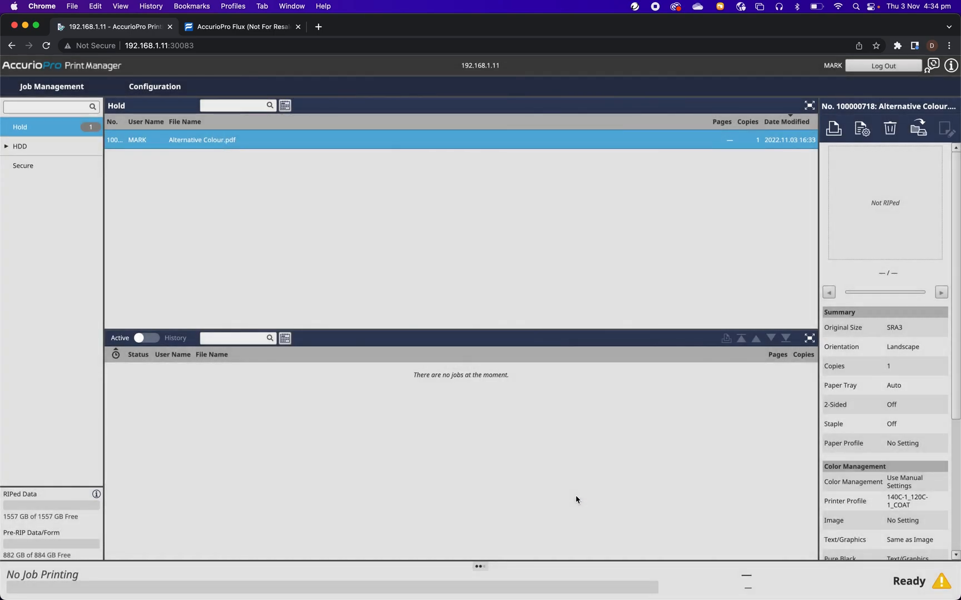
Switch to AccurioPro Flux, open the Alternative Colour.pdf job for editing and open its additional printer settings.
click(241, 29)
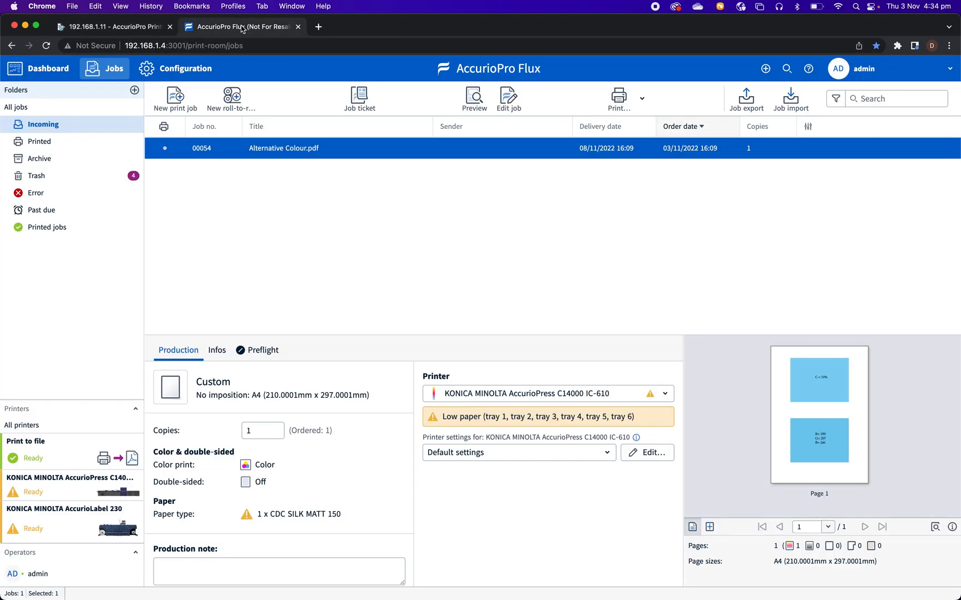
double_click(293, 151)
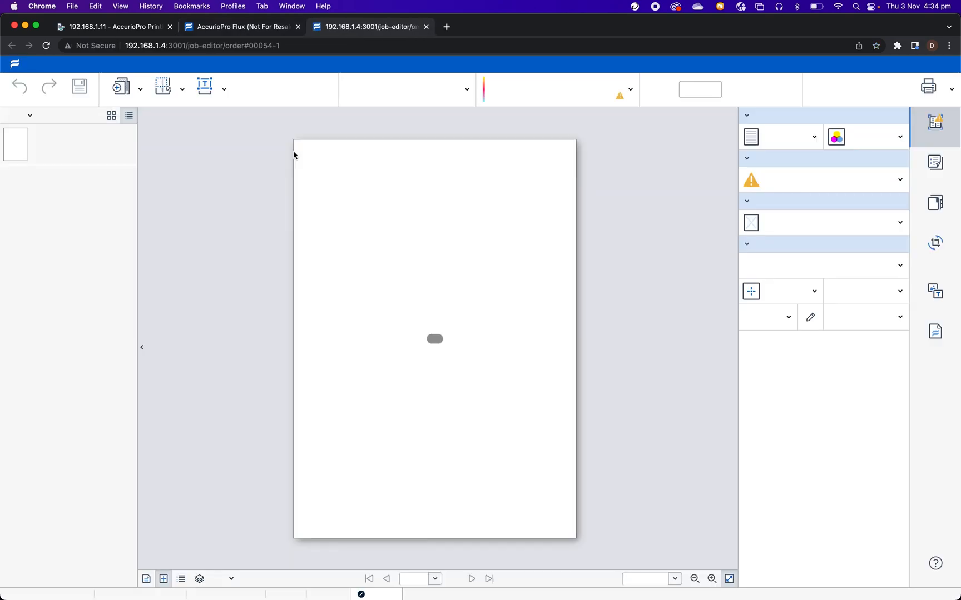
click(935, 167)
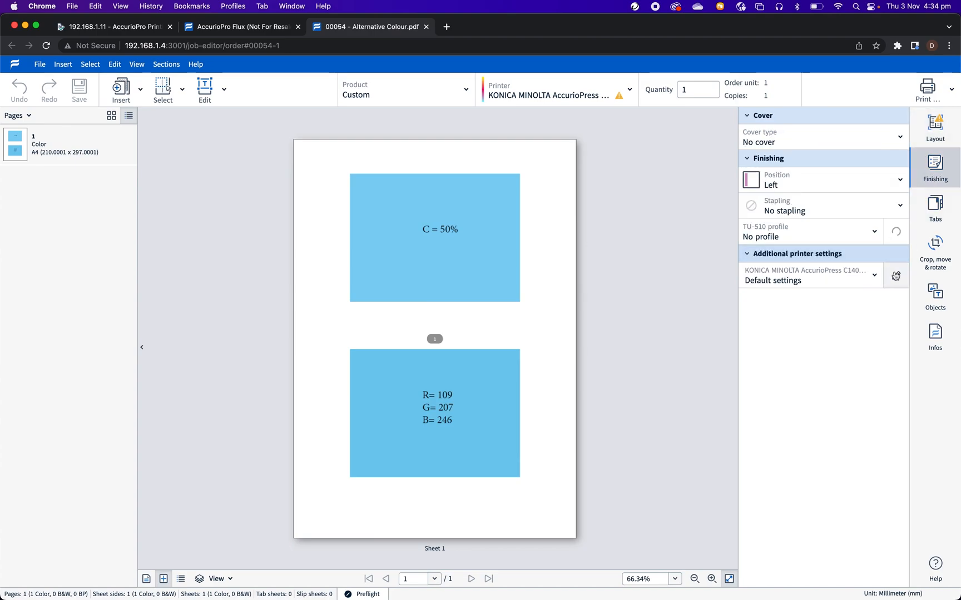
click(897, 279)
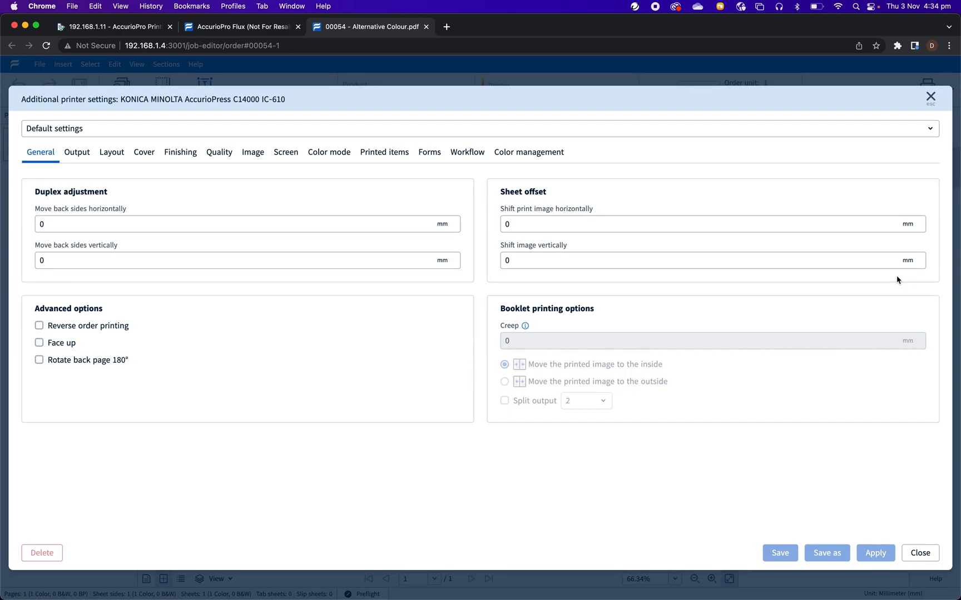
Set the printer's color management to manual settings and turn off the controller default for the optional settings.
click(539, 158)
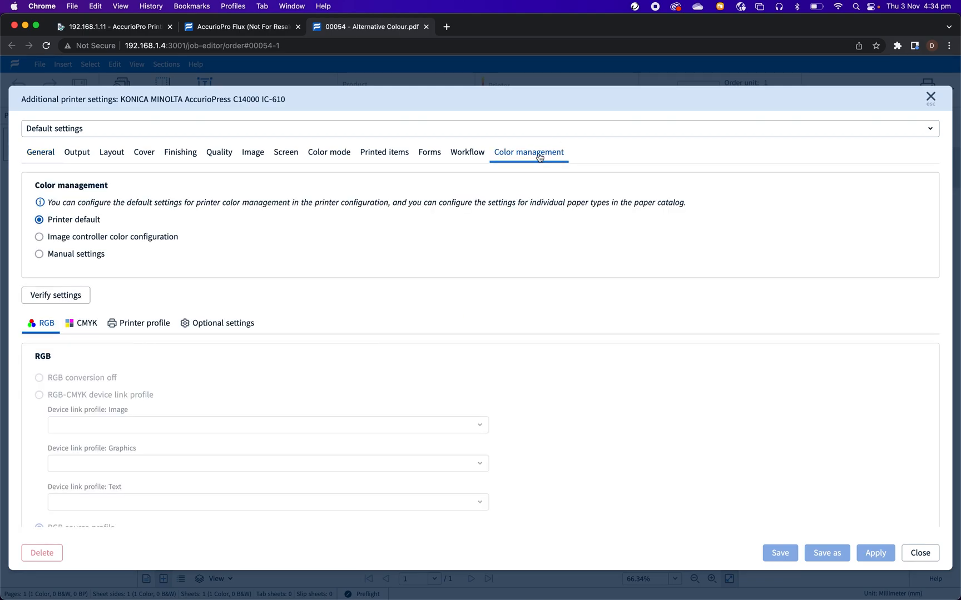
click(41, 255)
click(205, 325)
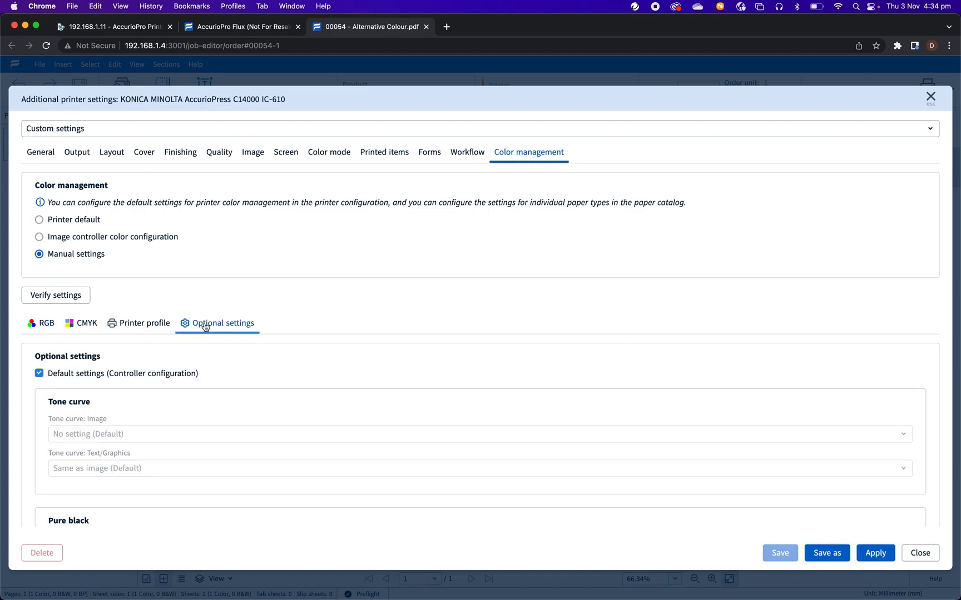
scroll(204, 328, down, 4)
click(39, 280)
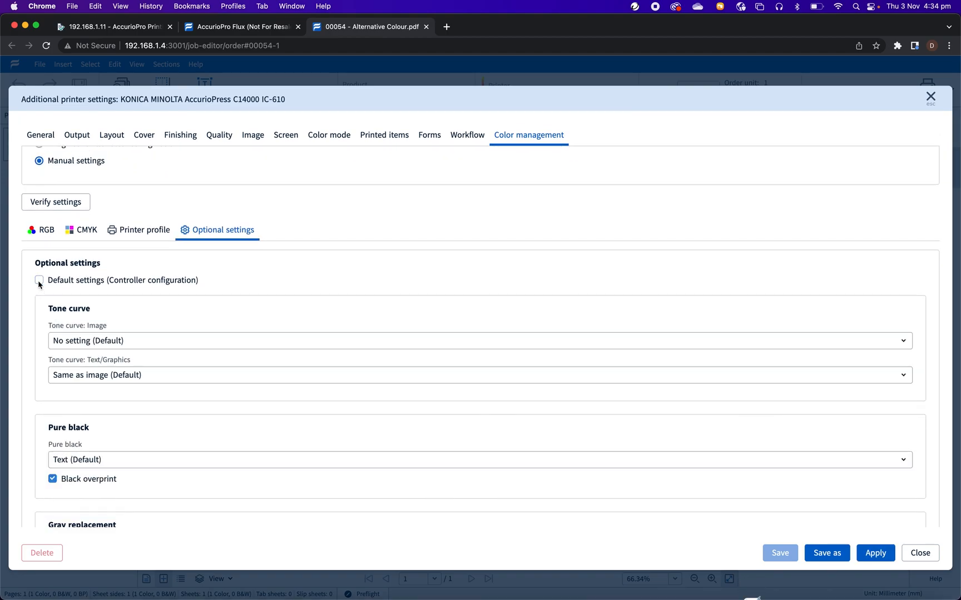
Choose ClientA as the alternative color table and apply the additional printer settings to the job.
scroll(90, 389, down, 12)
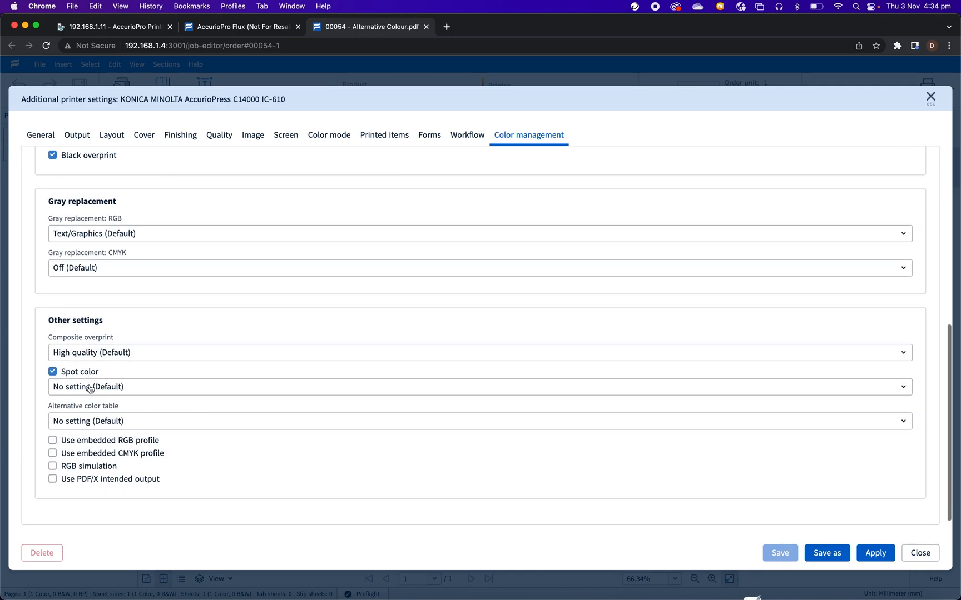
click(92, 423)
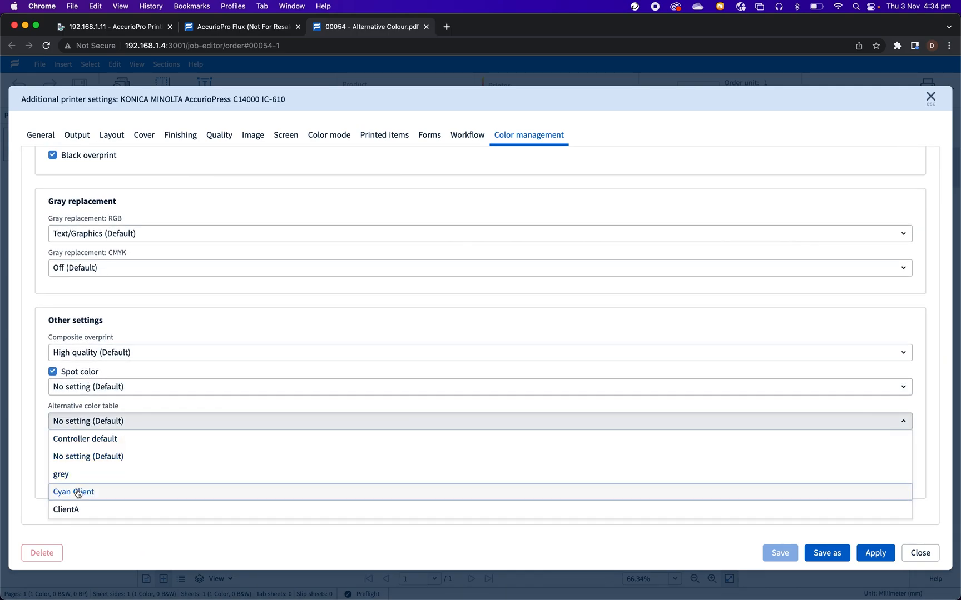
click(76, 511)
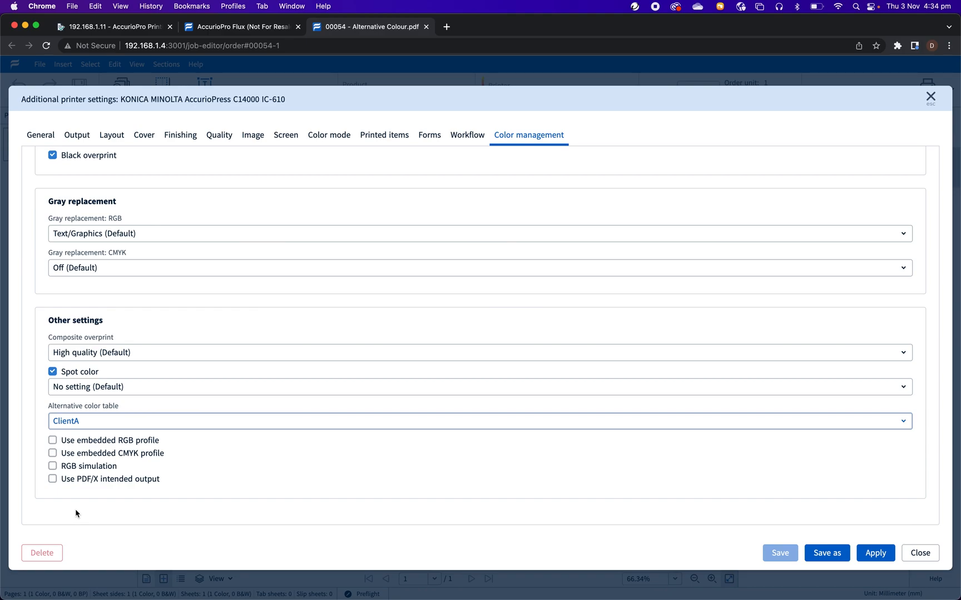
click(872, 554)
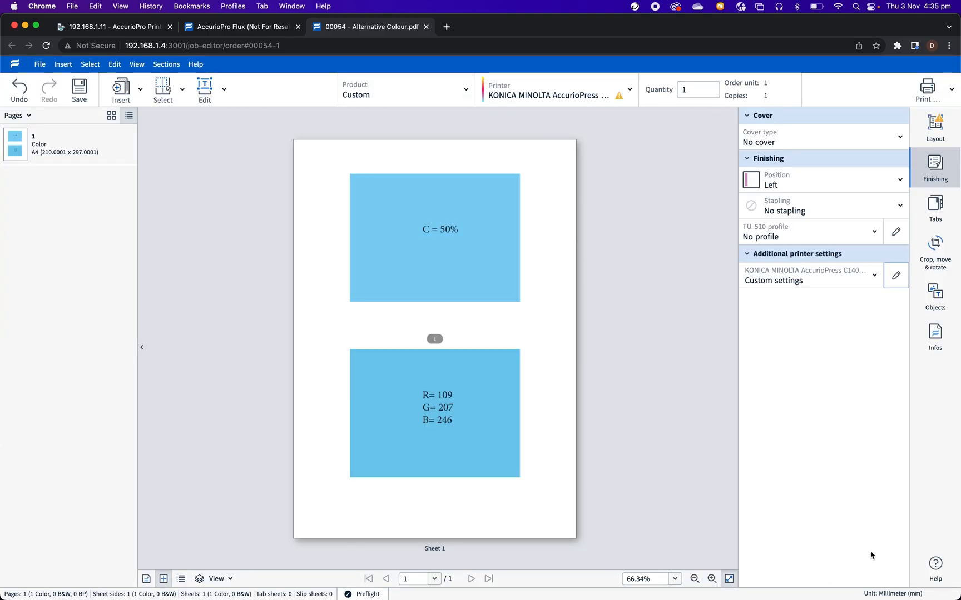